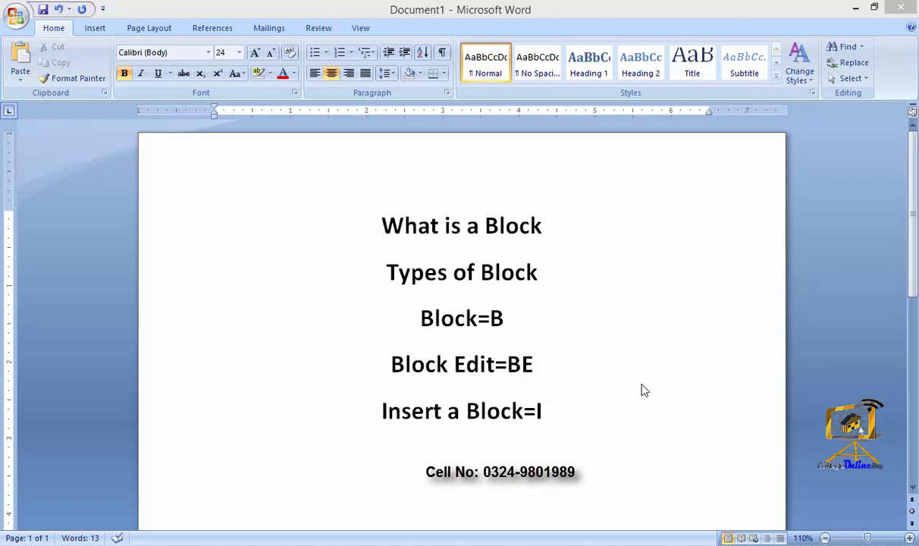
# - Select and deselect the 'Types of Block' line of text
pyautogui.moveTo(384, 268); pyautogui.dragTo(552, 283)
pyautogui.click(516, 270)
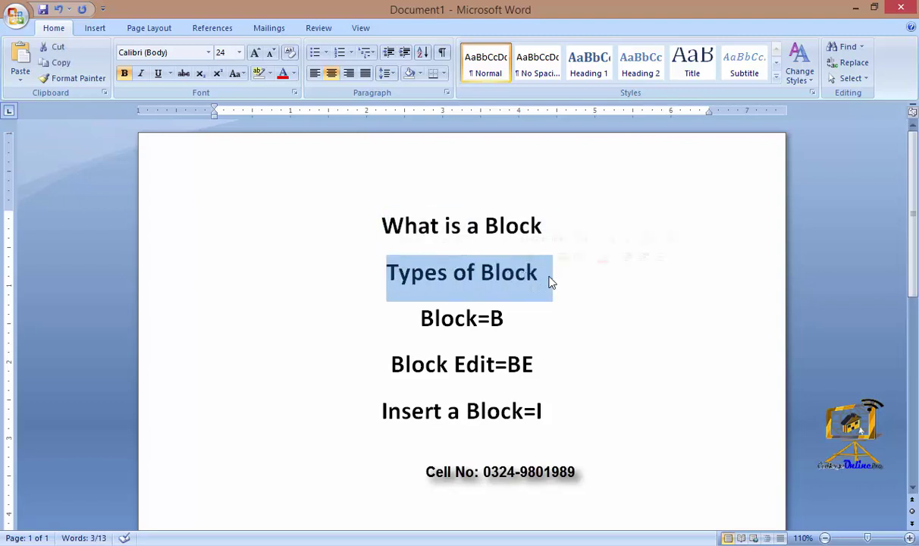
pyautogui.click(547, 273)
pyautogui.moveTo(386, 272); pyautogui.dragTo(554, 276)
pyautogui.click(559, 279)
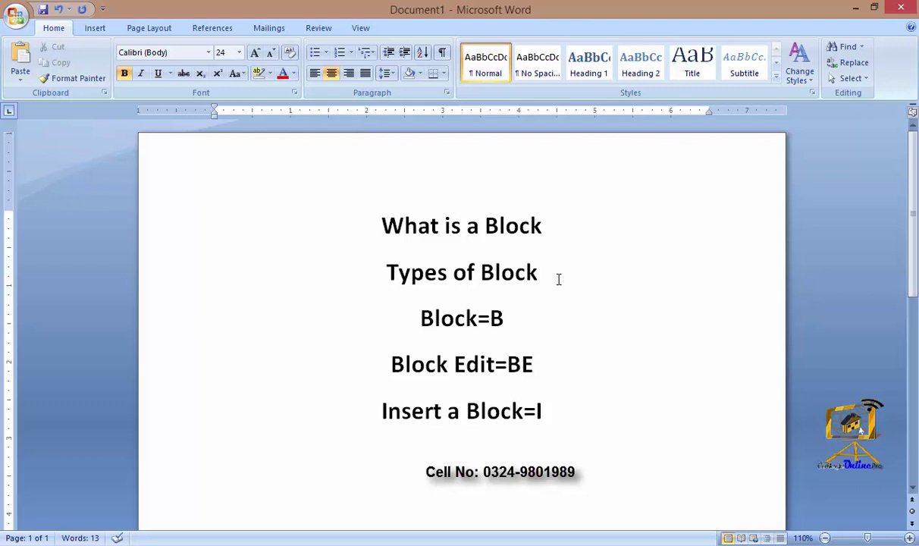
# - Switch to the AutoCAD Bed Room drawing and zoom to the door corner
pyautogui.moveTo(637, 545)
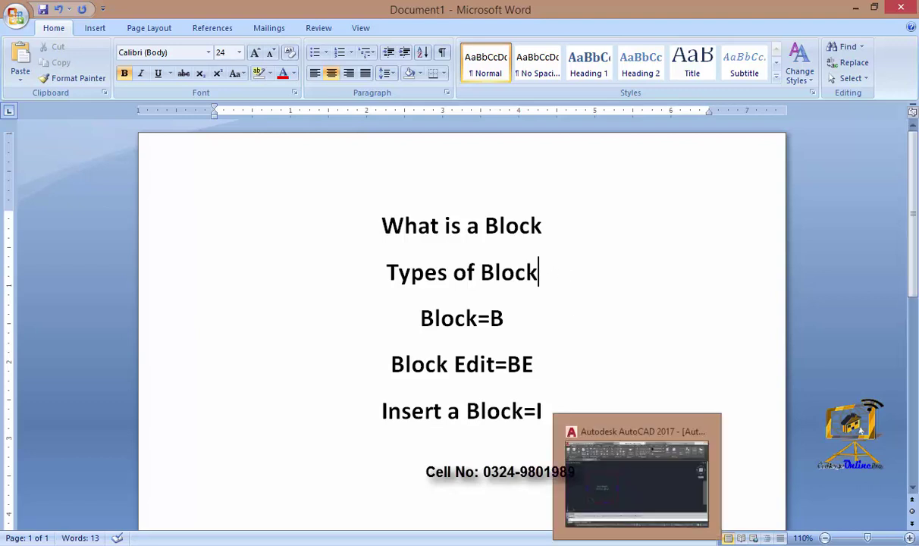
pyautogui.click(637, 484)
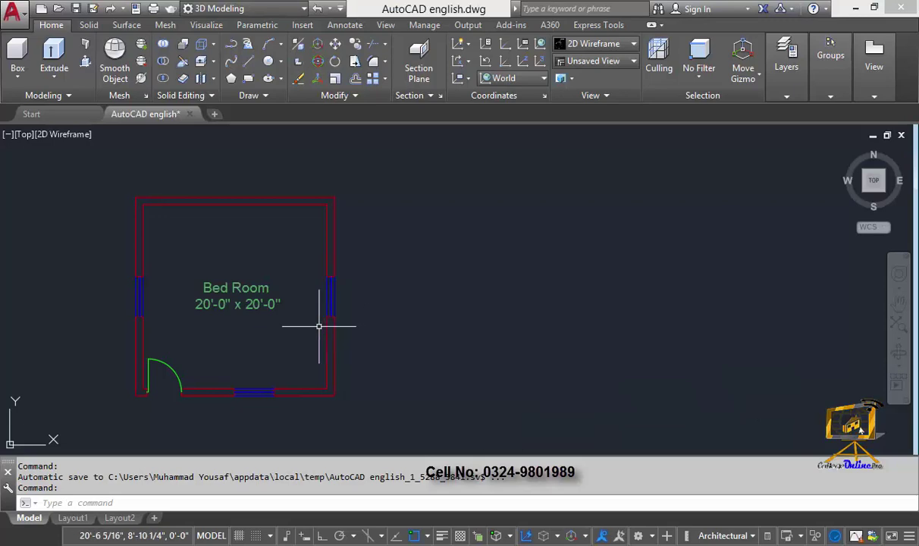
pyautogui.scroll(4, 455, 326)
pyautogui.scroll(-3, 470, 347)
pyautogui.moveTo(434, 346); pyautogui.dragTo(408, 364, button='middle')
pyautogui.scroll(4, 279, 352)
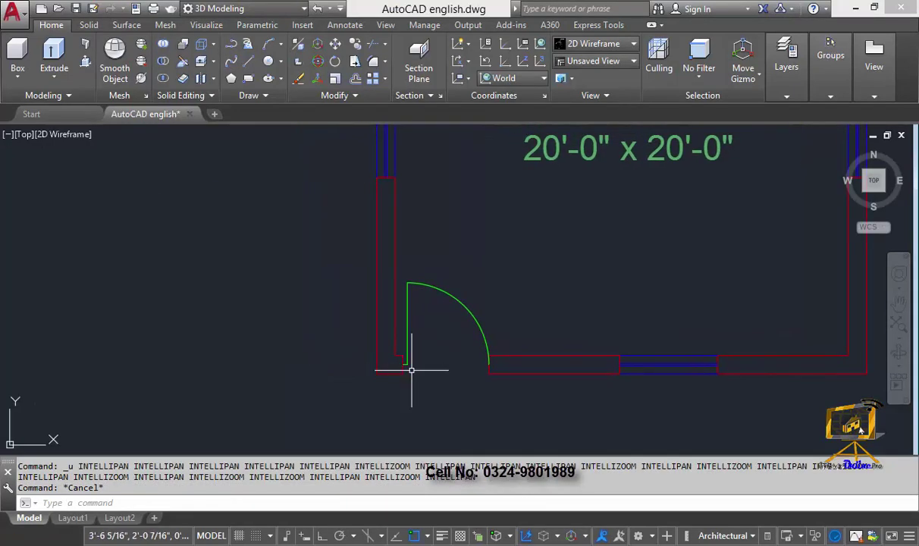
# - Erase the door line and swing arc from the lower-left opening
pyautogui.click(485, 389)
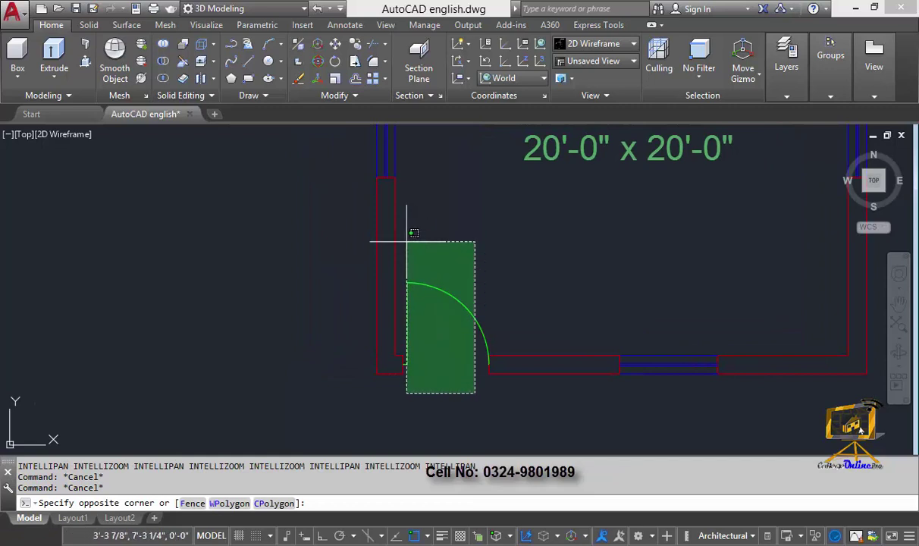
pyautogui.click(405, 242)
pyautogui.press('Delete')
pyautogui.scroll(-6, 434, 318)
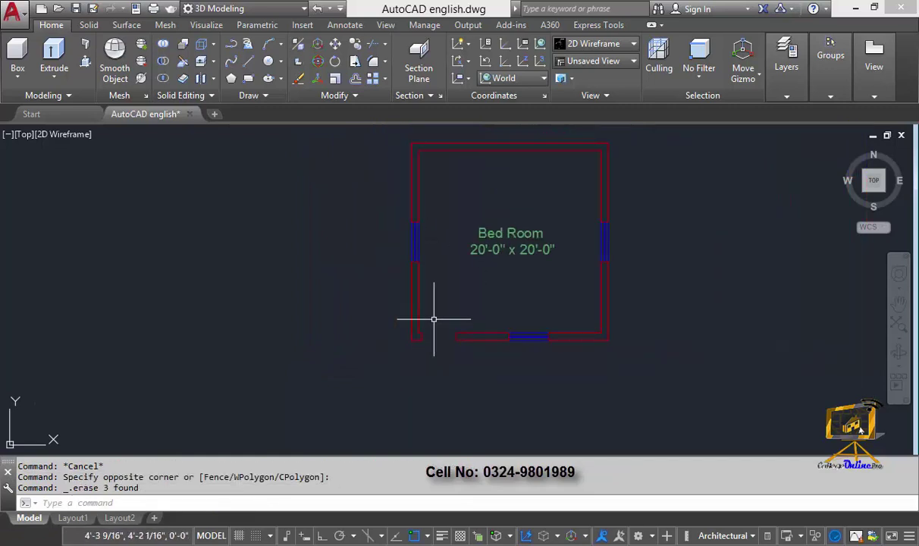
pyautogui.moveTo(436, 328); pyautogui.dragTo(437, 283, button='middle')
# - Cancel an accidental Circle command and start Copy with CO
pyautogui.write('c')
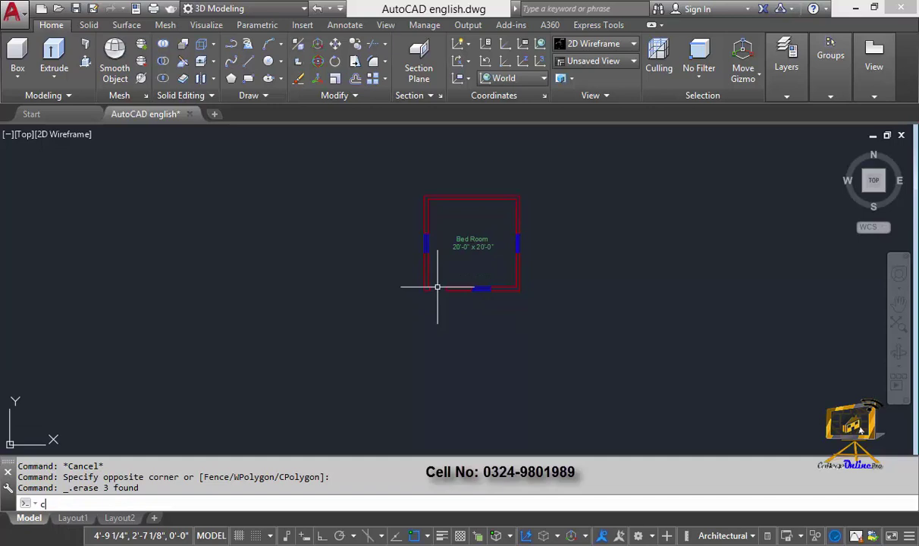
pyautogui.press('Return')
pyautogui.press('Escape')
pyautogui.write('co')
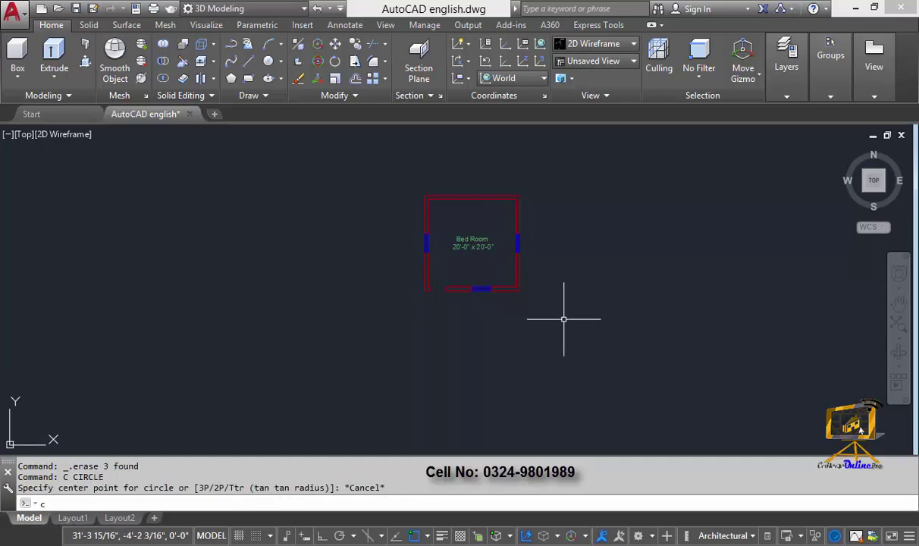
pyautogui.press('Return')
# - Select the whole Bed Room for copying with its top-left corner as base point
pyautogui.click(556, 317)
pyautogui.click(347, 153)
pyautogui.press('Return')
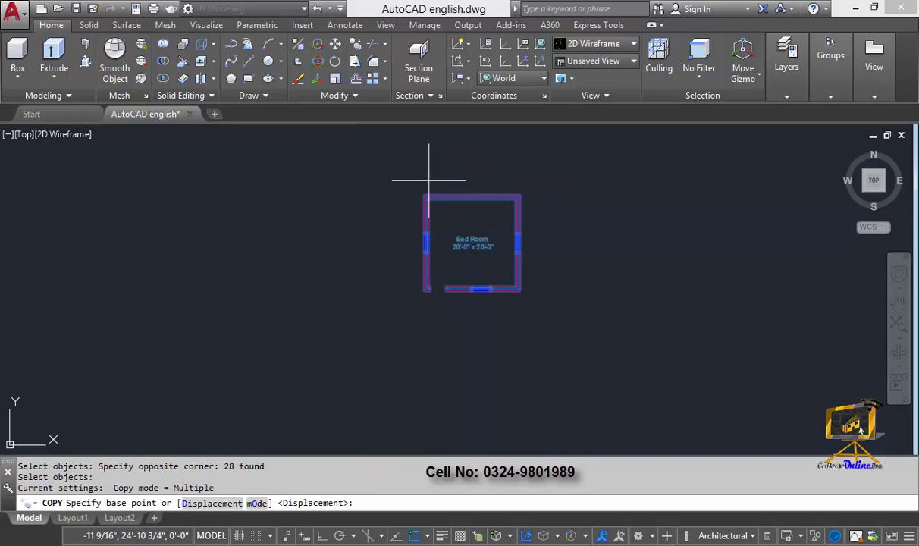
pyautogui.click(425, 196)
pyautogui.moveTo(591, 204); pyautogui.dragTo(454, 205, button='middle')
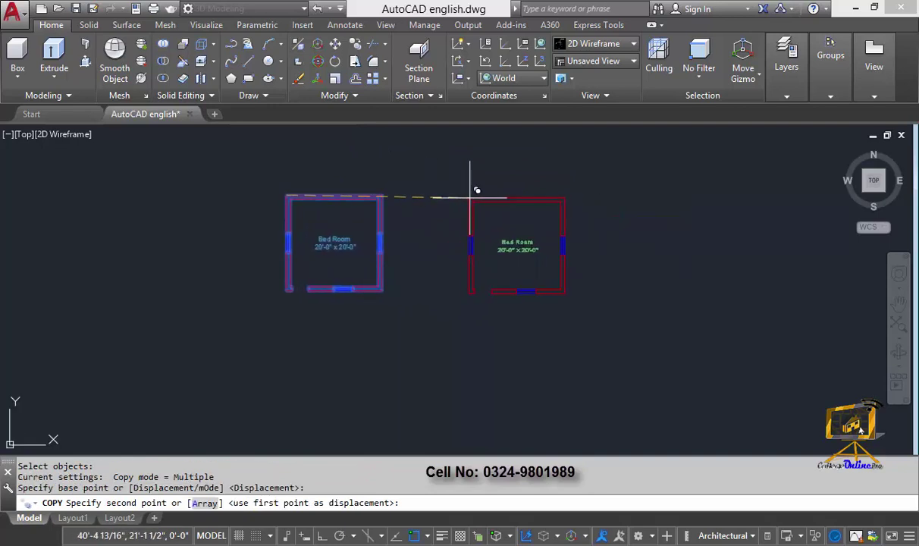
# - With Ortho on, place the copied room to the right of the original
pyautogui.click(322, 536)
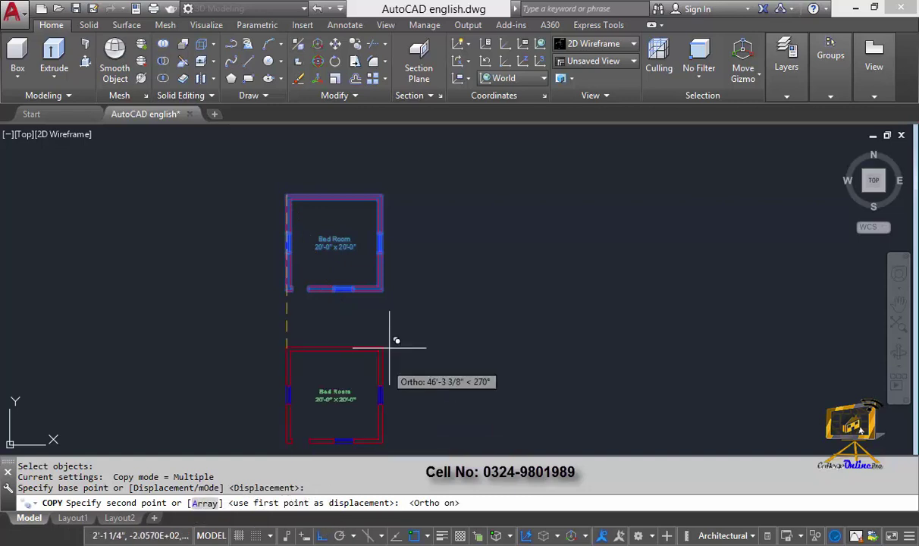
pyautogui.scroll(3, 458, 201)
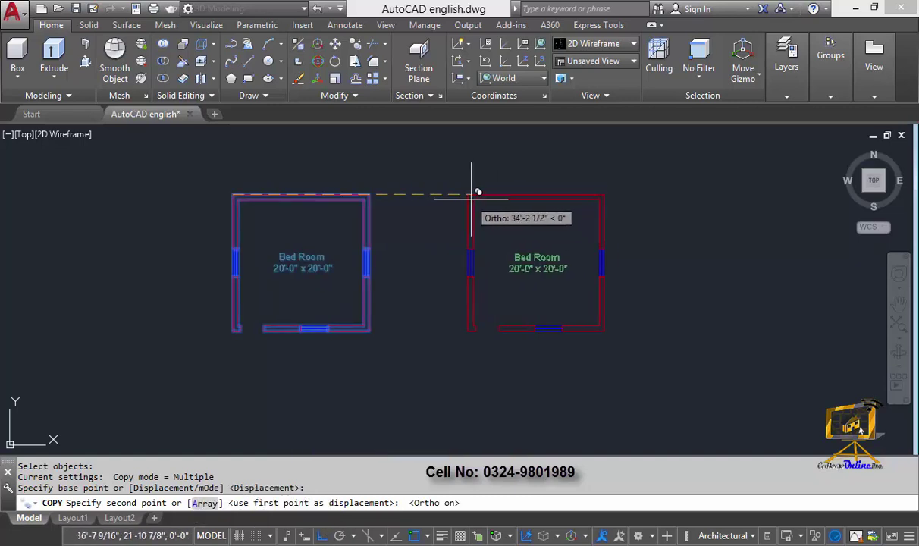
pyautogui.scroll(-2, 498, 195)
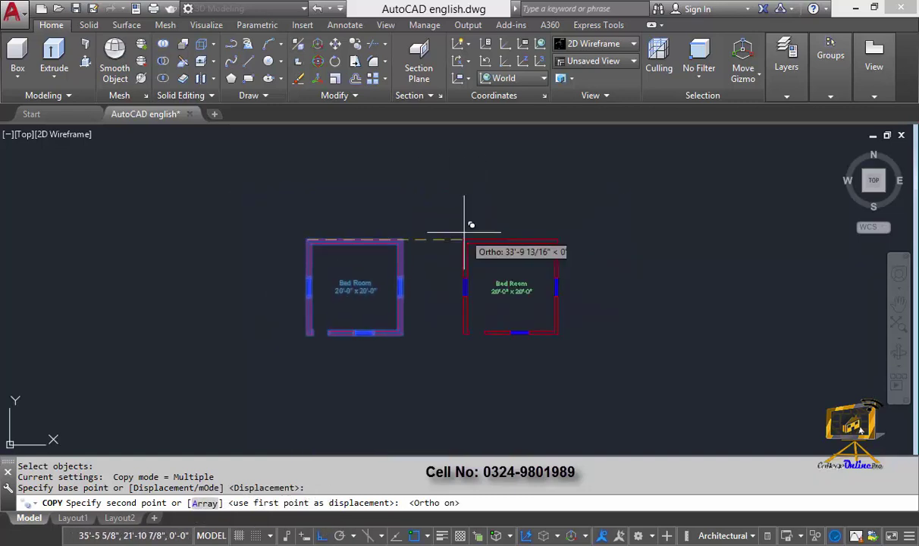
pyautogui.moveTo(337, 150); pyautogui.dragTo(472, 252, button='middle')
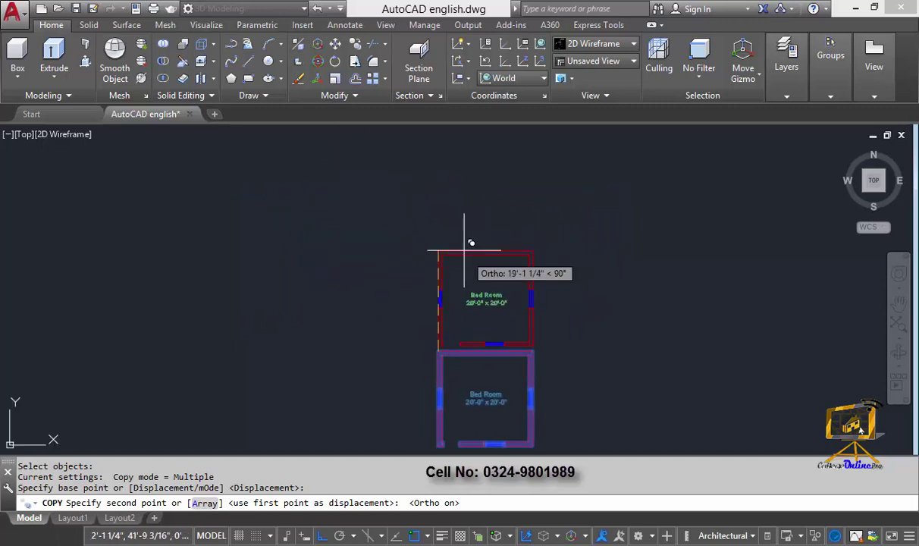
pyautogui.moveTo(315, 297); pyautogui.dragTo(265, 216, button='middle')
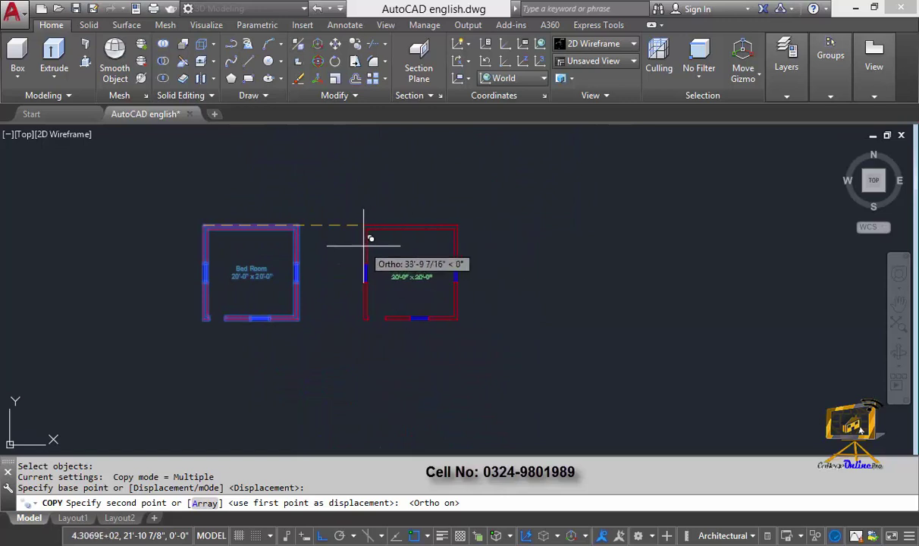
pyautogui.click(355, 229)
pyautogui.press('Escape')
pyautogui.moveTo(360, 317); pyautogui.dragTo(448, 303, button='middle')
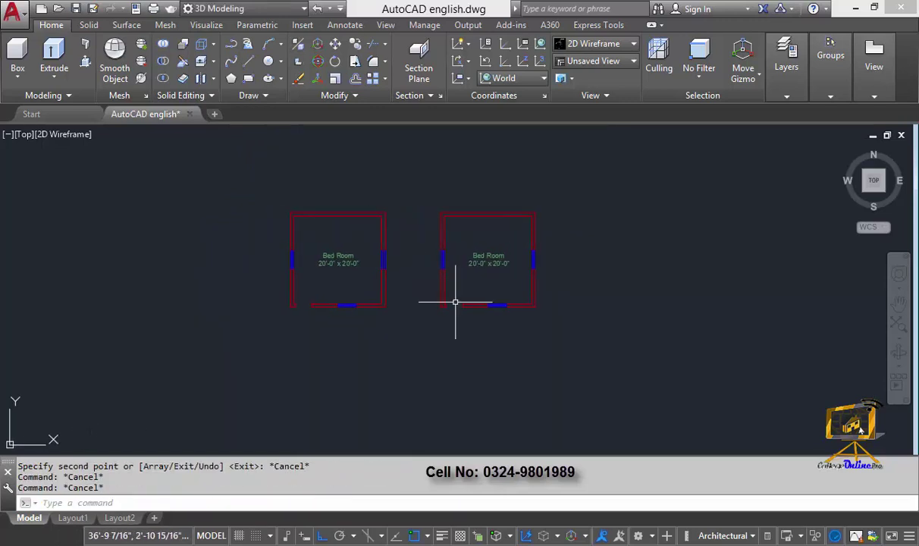
# - Mirror both rooms upward across a horizontal line, keeping the originals
pyautogui.write('mi')
pyautogui.press('Return')
pyautogui.click(585, 334)
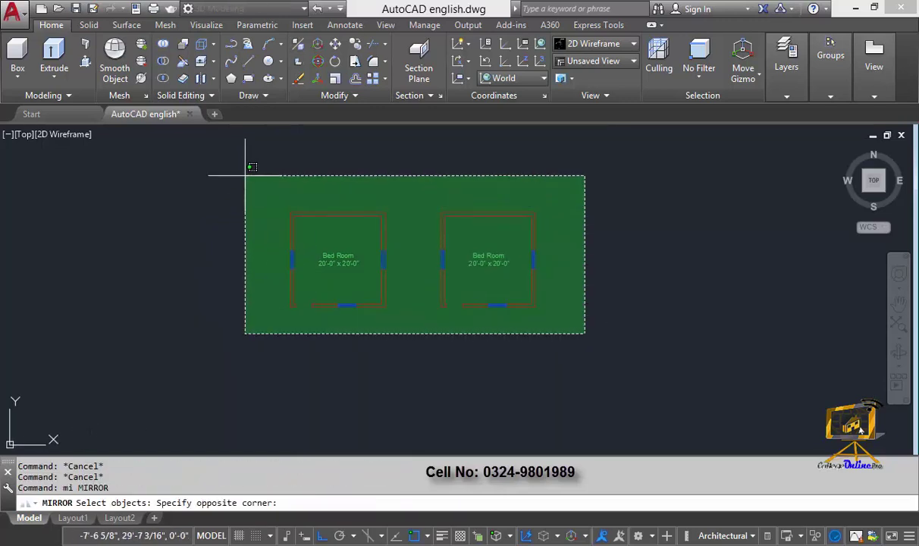
pyautogui.click(246, 175)
pyautogui.press('Return')
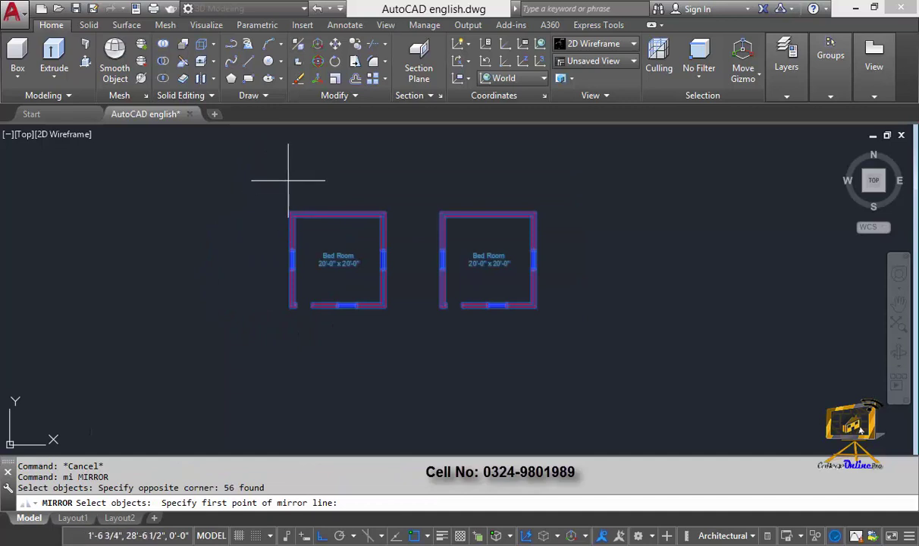
pyautogui.click(289, 181)
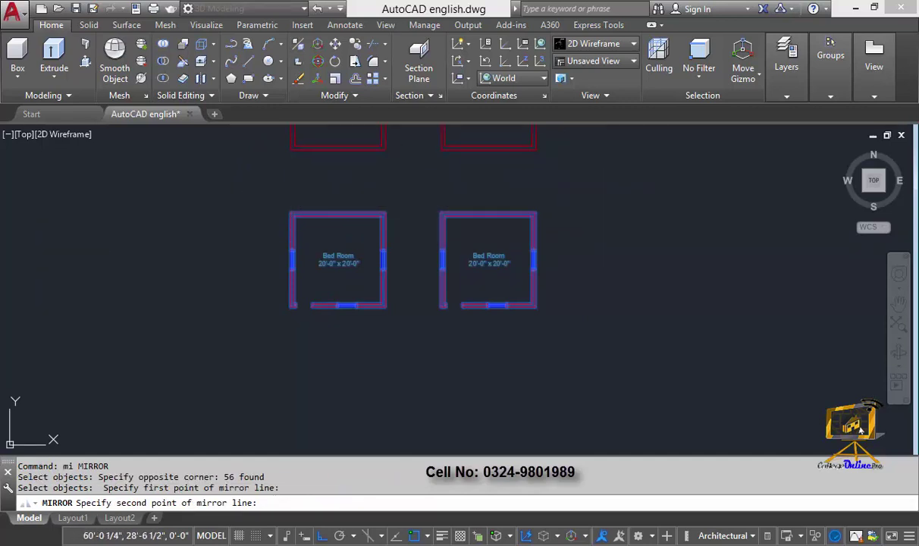
pyautogui.click(555, 175)
pyautogui.press('Return')
pyautogui.scroll(-2, 493, 180)
pyautogui.moveTo(460, 247); pyautogui.dragTo(472, 274, button='middle')
pyautogui.press('Escape')
# - Mirror all four rooms to the right across a vertical line, keeping the originals
pyautogui.write('mi')
pyautogui.press('Return')
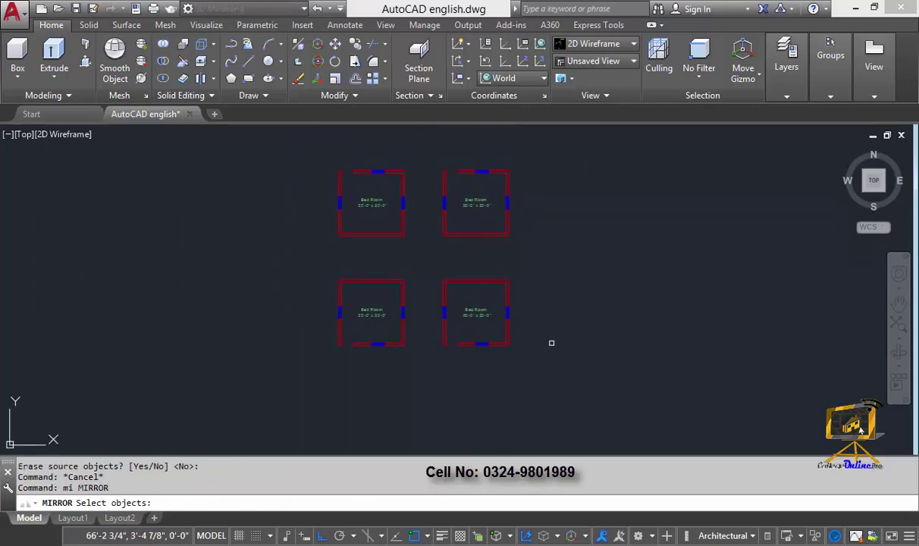
pyautogui.click(539, 350)
pyautogui.click(258, 138)
pyautogui.press('Return')
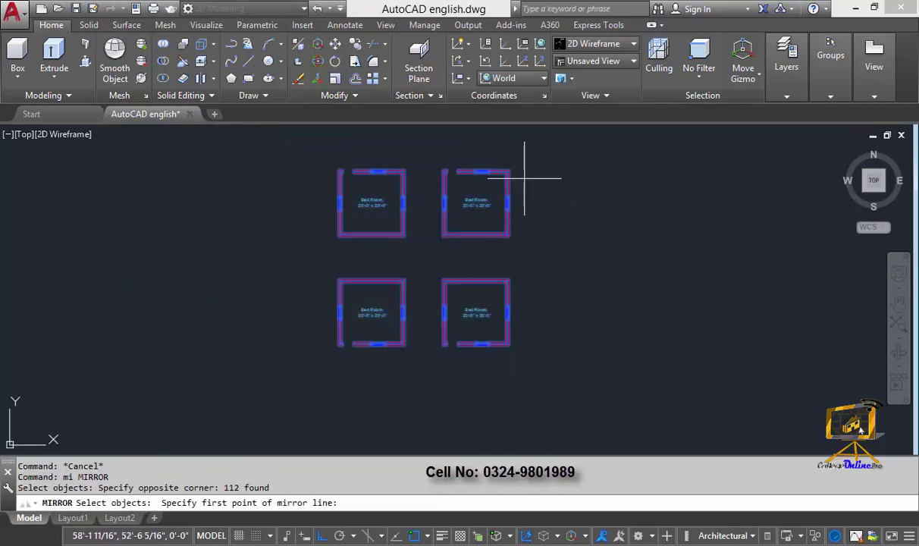
pyautogui.click(538, 181)
pyautogui.click(538, 390)
pyautogui.moveTo(538, 390)
pyautogui.mouseDown(button='middle')
pyautogui.moveTo(500, 329)
pyautogui.moveTo(498, 350)
pyautogui.mouseUp(button='middle')
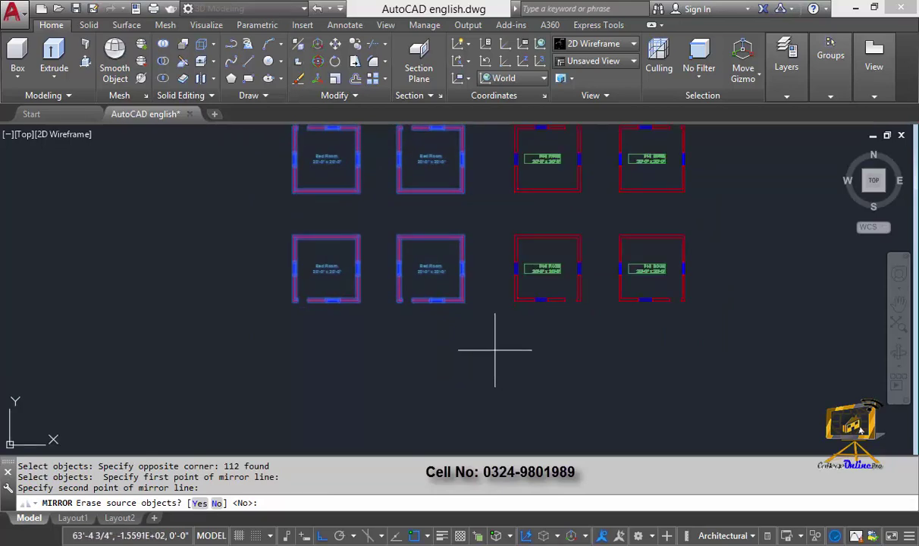
pyautogui.press('Return')
pyautogui.moveTo(462, 345); pyautogui.dragTo(432, 383, button='middle')
pyautogui.moveTo(355, 204); pyautogui.dragTo(369, 289, button='middle')
# - Zoom in on one Bed Room's lower-left door opening
pyautogui.press('Escape')
pyautogui.scroll(4, 302, 198)
pyautogui.scroll(-2, 322, 267)
pyautogui.scroll(4, 344, 254)
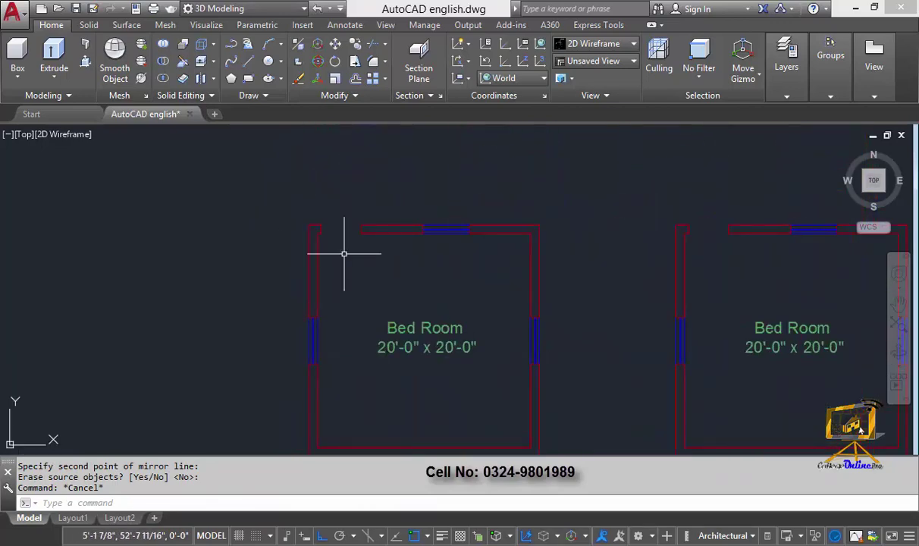
pyautogui.scroll(-4, 500, 299)
pyautogui.moveTo(565, 258)
pyautogui.mouseDown(button='middle')
pyautogui.moveTo(524, 235)
pyautogui.moveTo(406, 256)
pyautogui.moveTo(410, 226)
pyautogui.mouseUp(button='middle')
pyautogui.scroll(3, 486, 261)
pyautogui.moveTo(407, 286); pyautogui.dragTo(425, 335, button='middle')
pyautogui.scroll(-3, 698, 319)
pyautogui.scroll(1, 602, 308)
pyautogui.scroll(3, 467, 303)
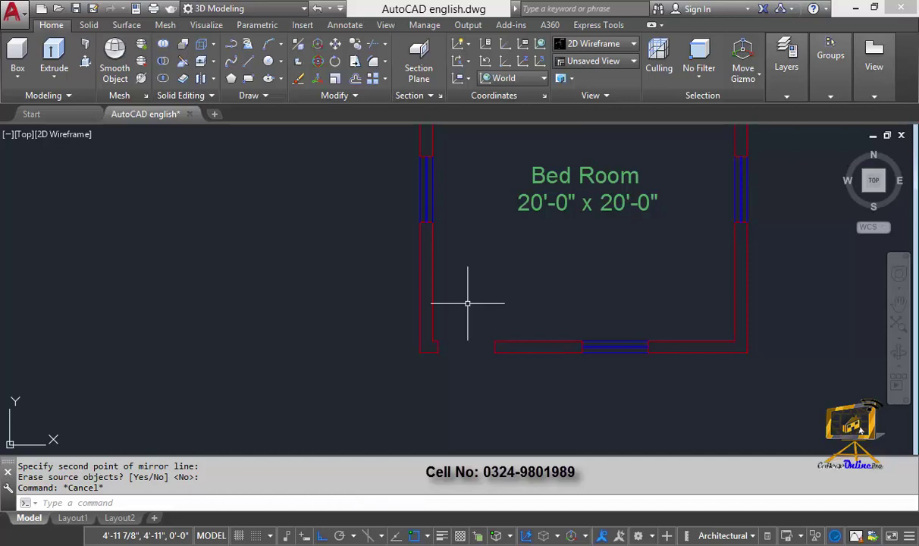
pyautogui.press('Escape')
pyautogui.press('Escape')
pyautogui.moveTo(457, 325)
pyautogui.mouseDown(button='middle')
pyautogui.moveTo(491, 306)
pyautogui.moveTo(479, 346)
pyautogui.mouseUp(button='middle')
pyautogui.scroll(2, 479, 304)
pyautogui.scroll(1, 470, 354)
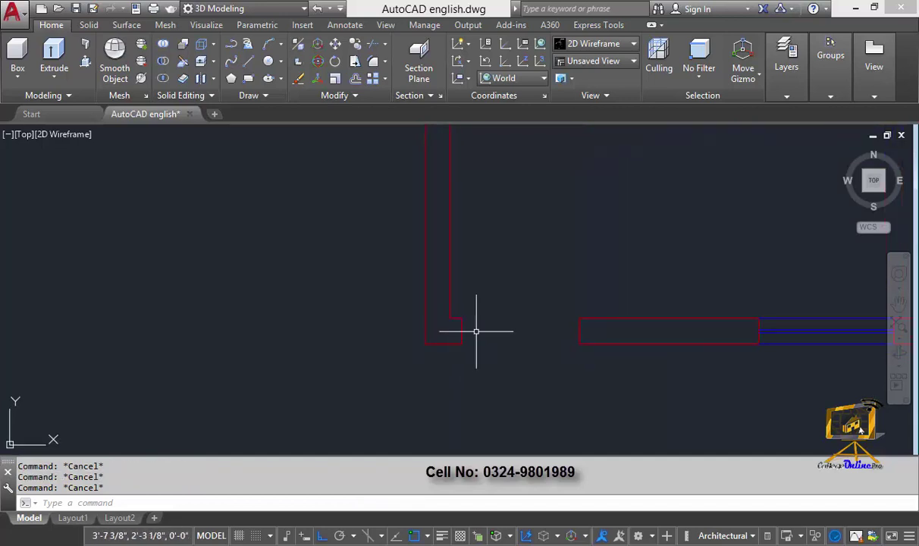
# - Draw the door leaf line from the wall corner, stepping 2 inches, then rising vertically
pyautogui.press('Return')
pyautogui.click(462, 331)
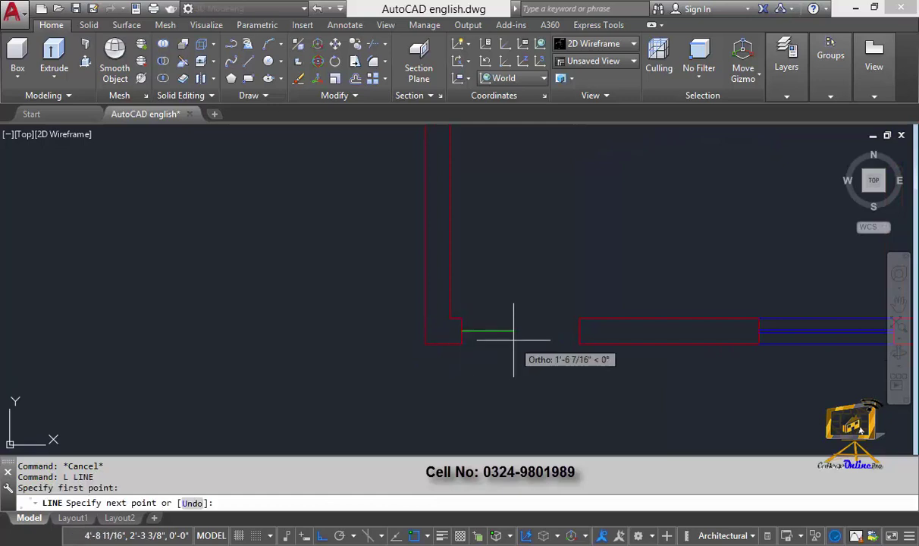
pyautogui.write('2')
pyautogui.press('Return')
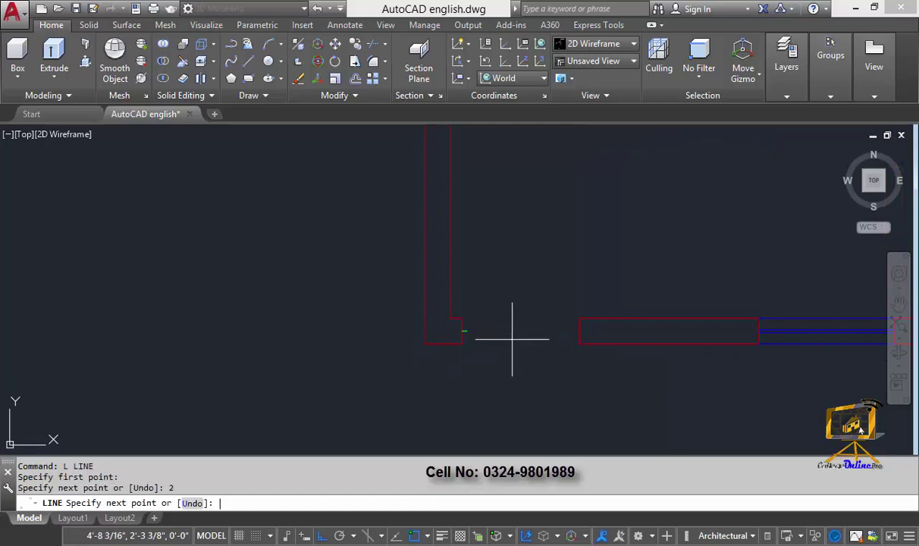
pyautogui.click(467, 192)
# - Draw a circle centred on the leaf's lower end with radius reaching the far wall end
pyautogui.press('Escape')
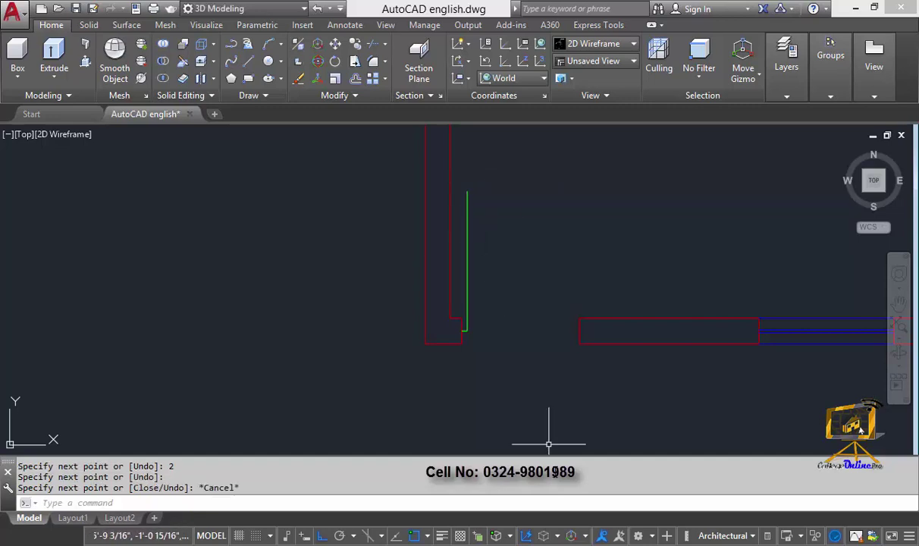
pyautogui.write('c')
pyautogui.press('Return')
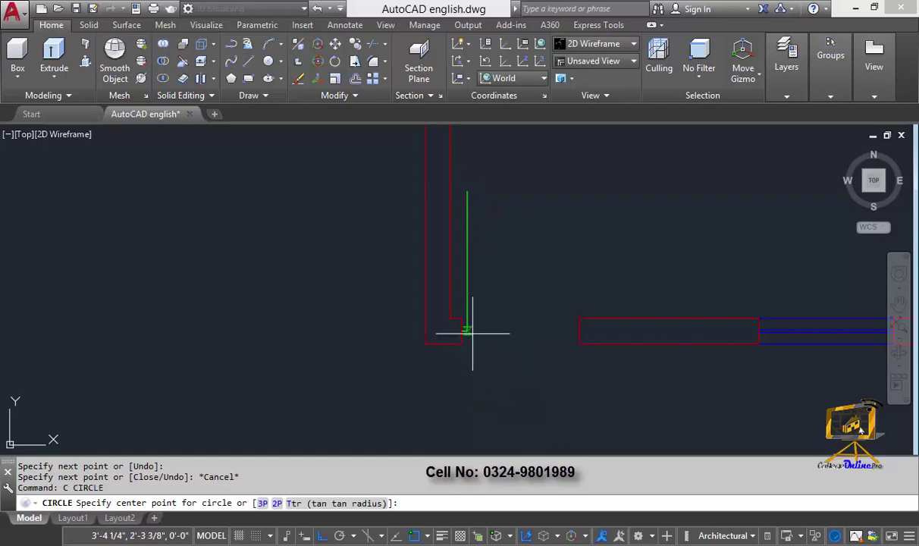
pyautogui.scroll(2, 467, 331)
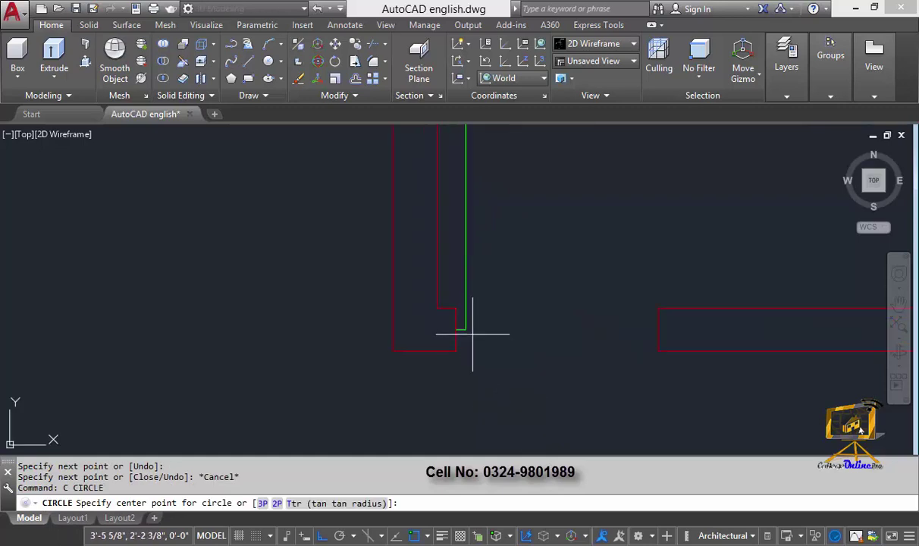
pyautogui.click(467, 331)
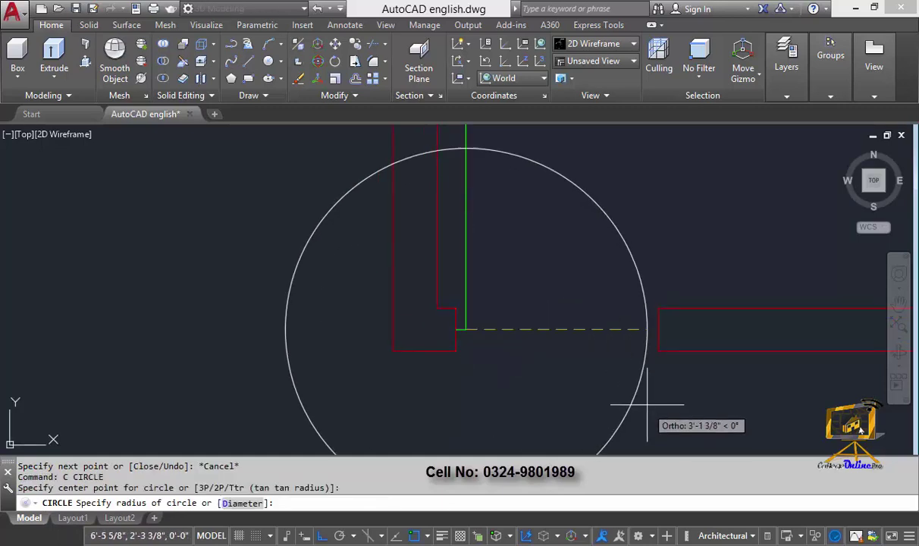
pyautogui.click(658, 331)
pyautogui.press('Escape')
pyautogui.press('Escape')
pyautogui.scroll(-3, 668, 338)
pyautogui.moveTo(652, 334); pyautogui.dragTo(654, 319, button='middle')
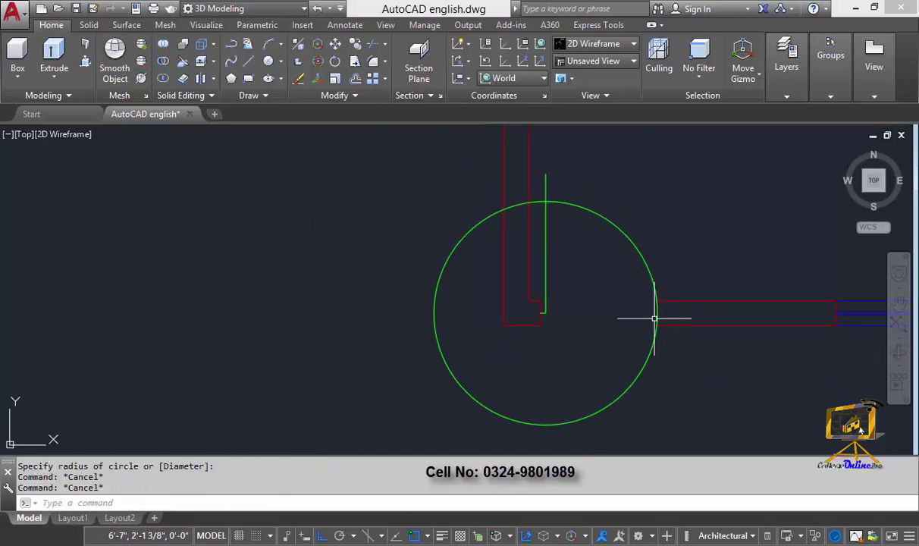
# - Trim the circle against itself and the door leaf, leaving the quarter swing arc
pyautogui.write('tr')
pyautogui.press('Return')
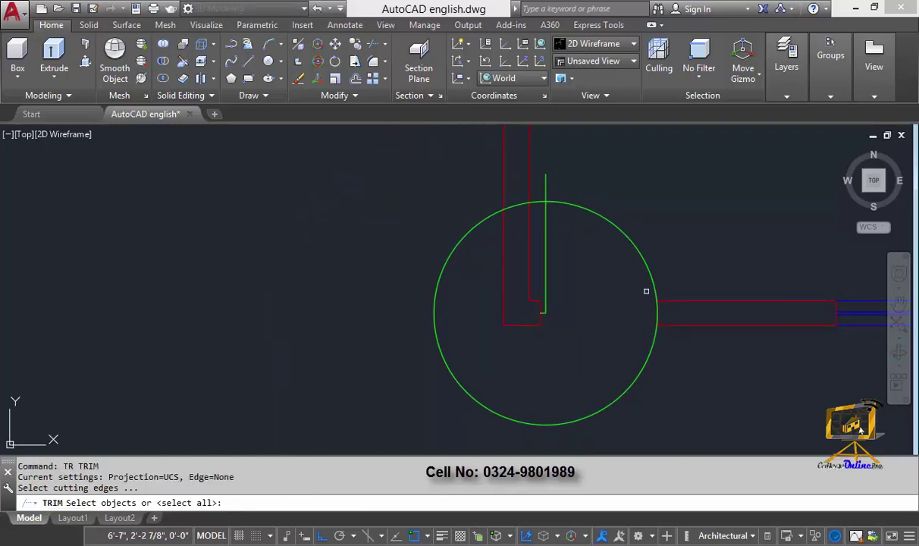
pyautogui.click(667, 318)
pyautogui.click(634, 308)
pyautogui.click(552, 259)
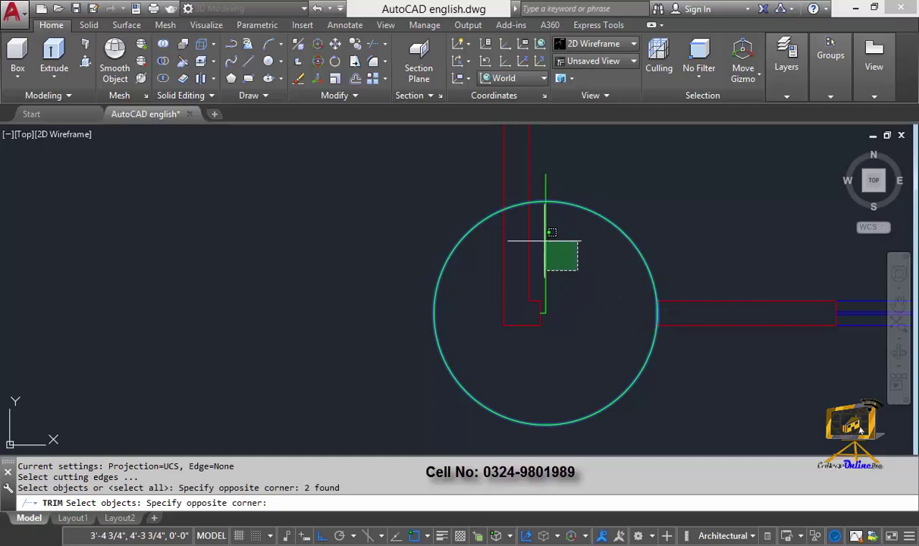
pyautogui.click(540, 234)
pyautogui.press('Return')
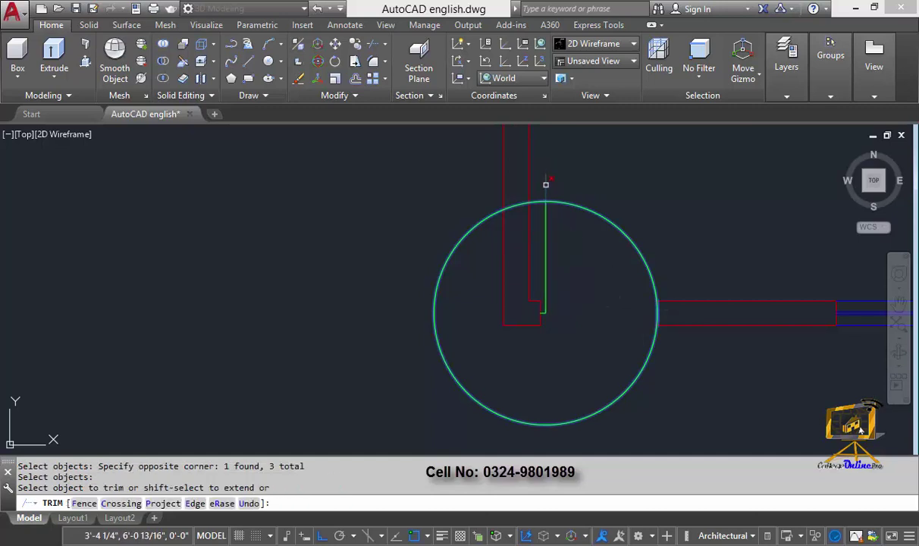
pyautogui.click(448, 365)
pyautogui.scroll(-2, 665, 376)
pyautogui.scroll(2, 618, 335)
pyautogui.press('Escape')
pyautogui.press('Escape')
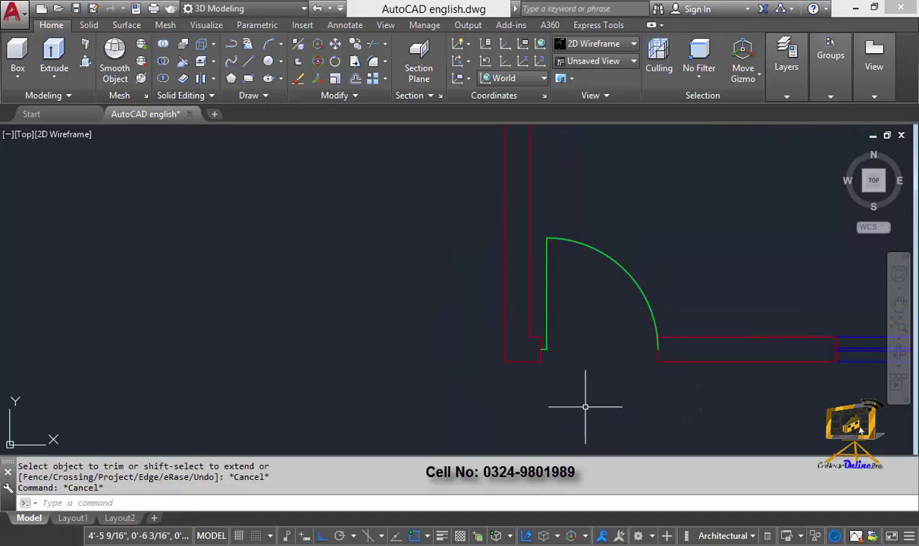
pyautogui.scroll(-1, 580, 312)
pyautogui.moveTo(580, 312)
pyautogui.mouseDown(button='middle')
pyautogui.moveTo(496, 352)
pyautogui.moveTo(494, 308)
pyautogui.moveTo(517, 364)
pyautogui.mouseUp(button='middle')
pyautogui.scroll(3, 489, 330)
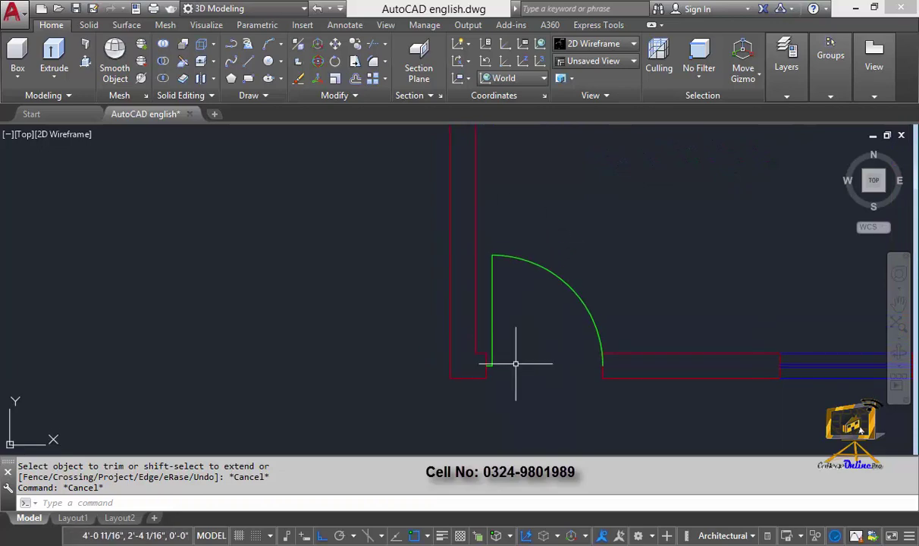
pyautogui.press('Escape')
# - Open the Block Definition dialog with B and name the new block door1
pyautogui.write('b')
pyautogui.press('Return')
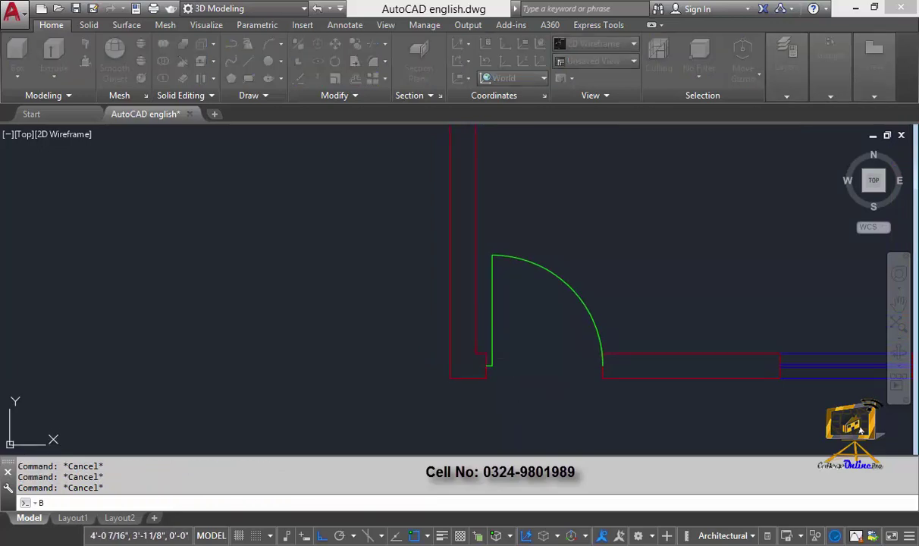
pyautogui.moveTo(574, 47); pyautogui.dragTo(415, 118)
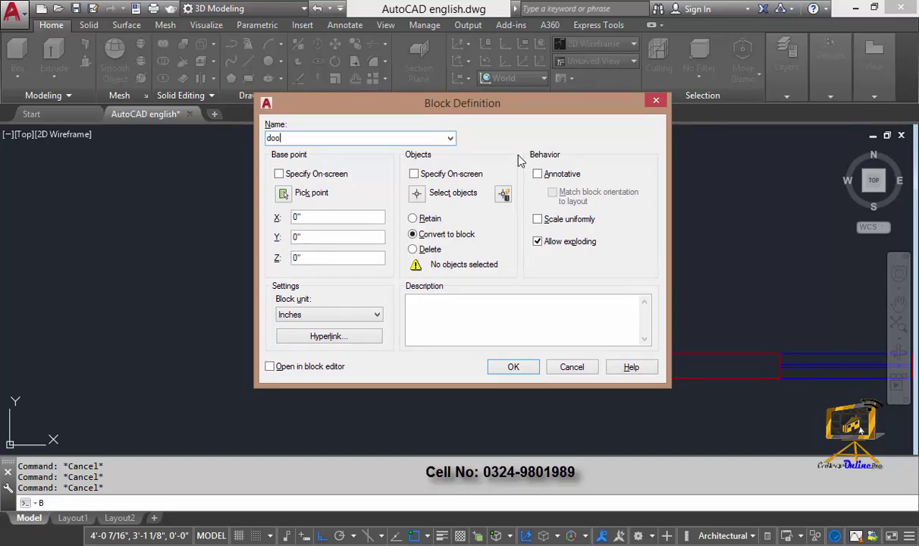
pyautogui.moveTo(324, 111); pyautogui.dragTo(372, 113)
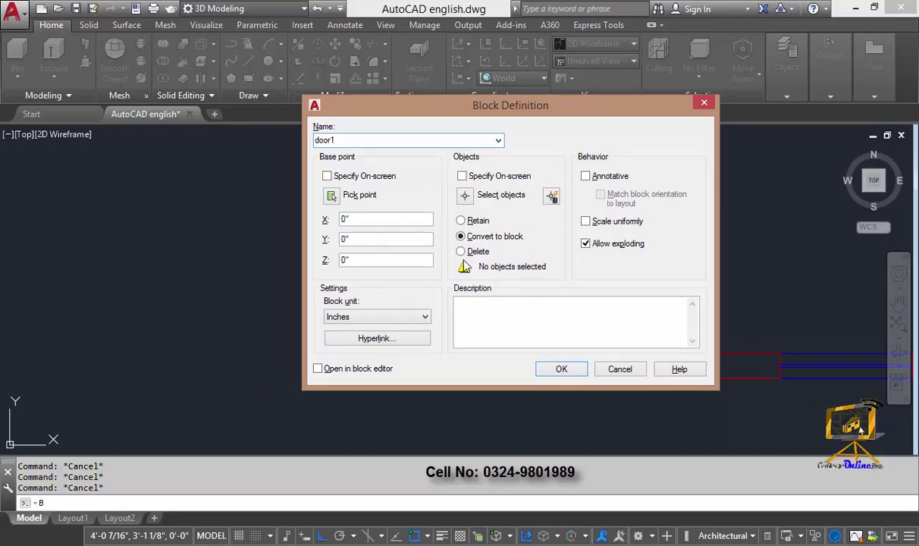
# - Window-select the door leaf and swing arc (3 objects) for door1
pyautogui.click(465, 196)
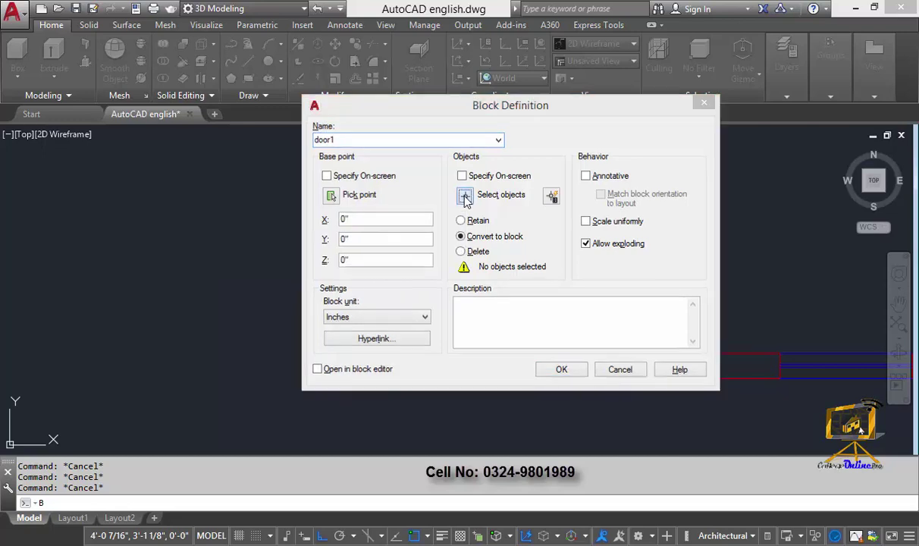
pyautogui.click(586, 430)
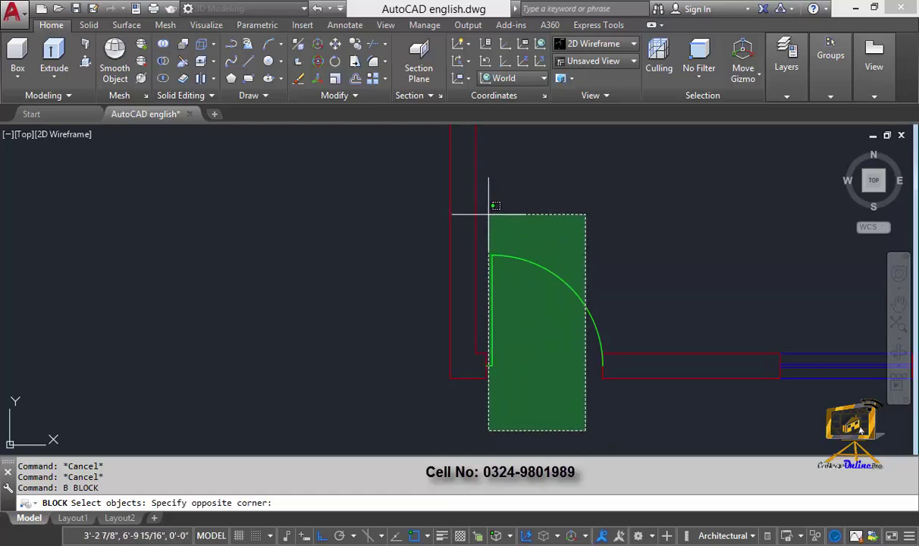
pyautogui.click(488, 215)
pyautogui.moveTo(542, 343); pyautogui.dragTo(470, 310, button='middle')
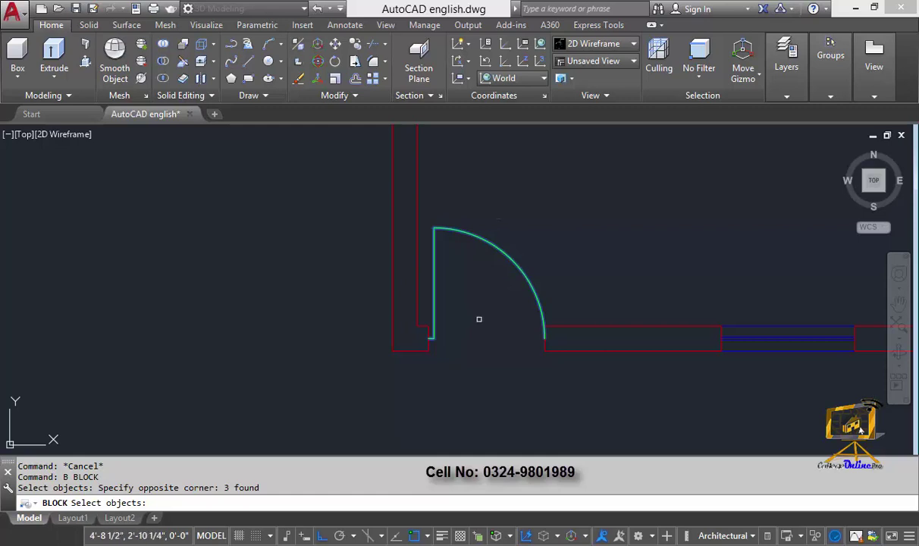
pyautogui.press('Return')
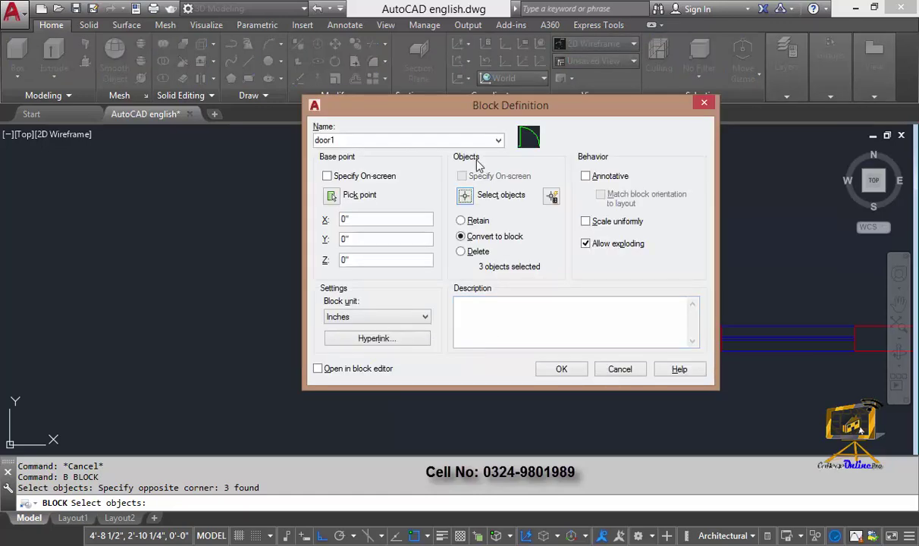
pyautogui.moveTo(392, 121); pyautogui.dragTo(447, 143)
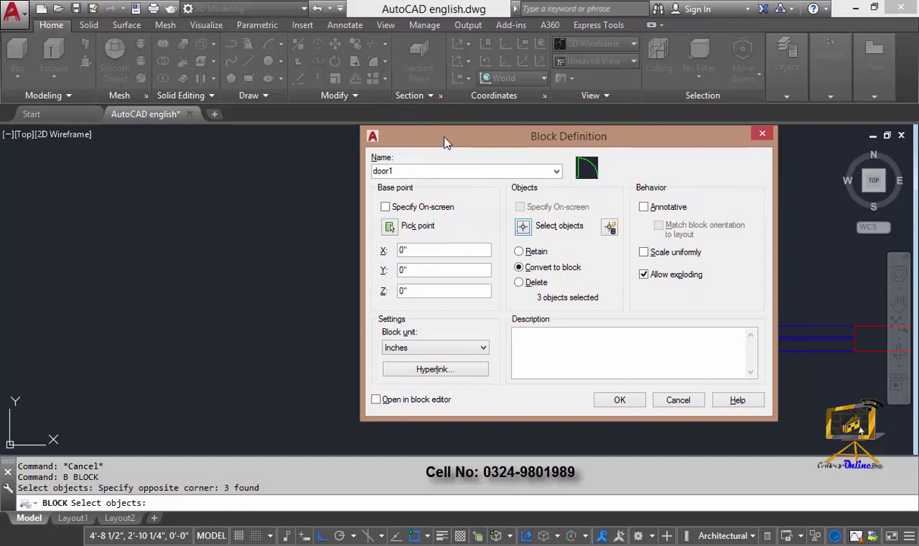
# - Set door1's base point at the jamb's hinge corner, create the block, and select it
pyautogui.click(389, 227)
pyautogui.scroll(3, 501, 361)
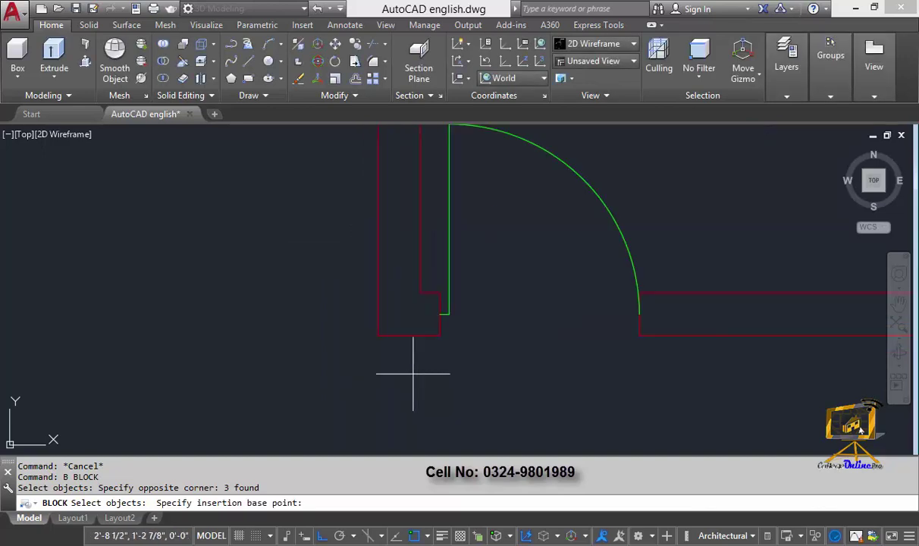
pyautogui.scroll(-2, 497, 366)
pyautogui.scroll(1, 478, 369)
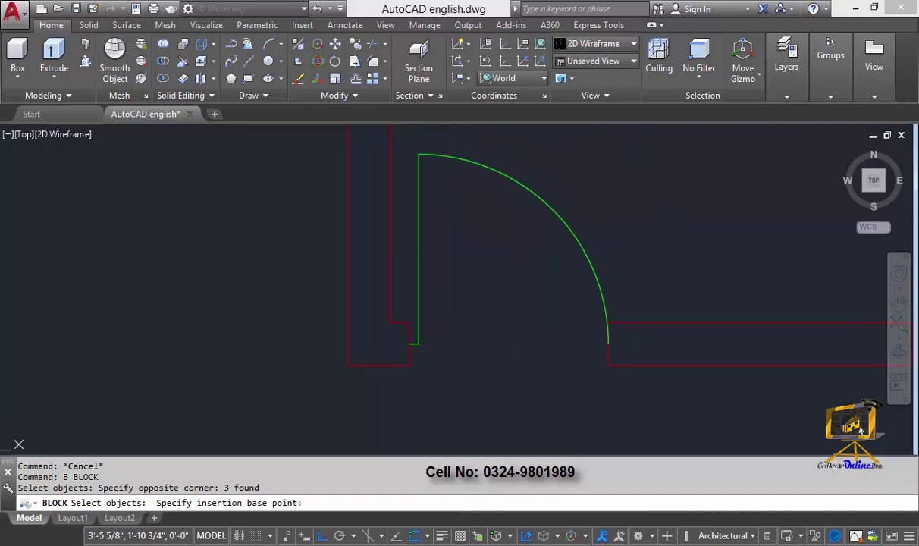
pyautogui.scroll(2, 375, 349)
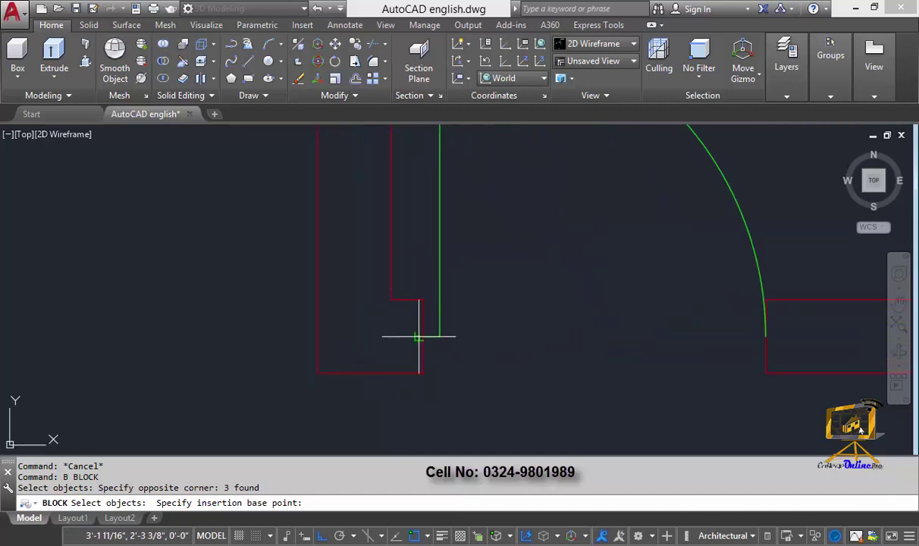
pyautogui.click(424, 336)
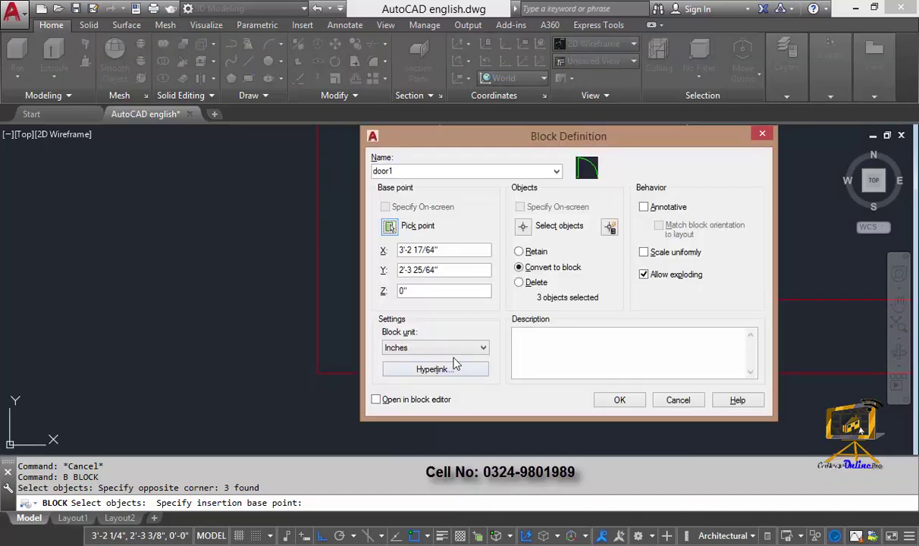
pyautogui.click(619, 400)
pyautogui.scroll(-5, 493, 318)
pyautogui.moveTo(537, 339); pyautogui.dragTo(502, 355, button='middle')
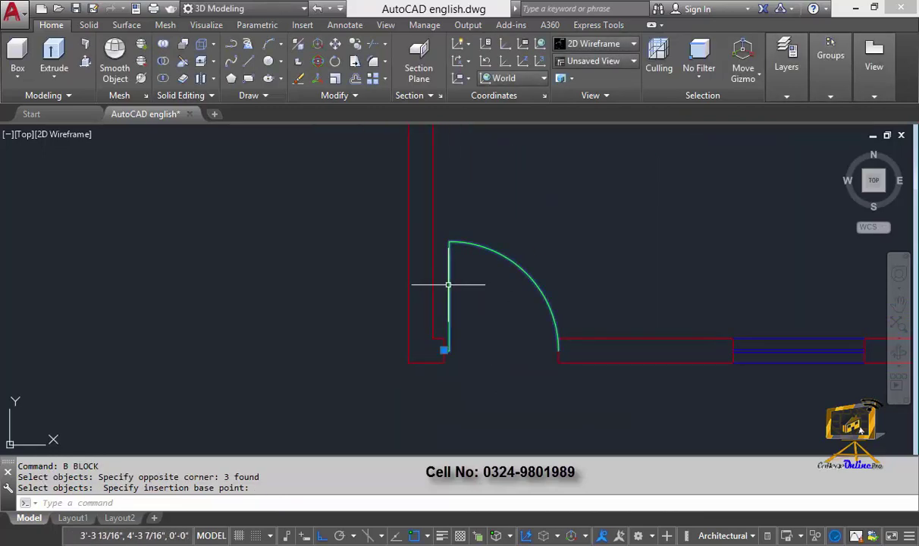
pyautogui.click(449, 288)
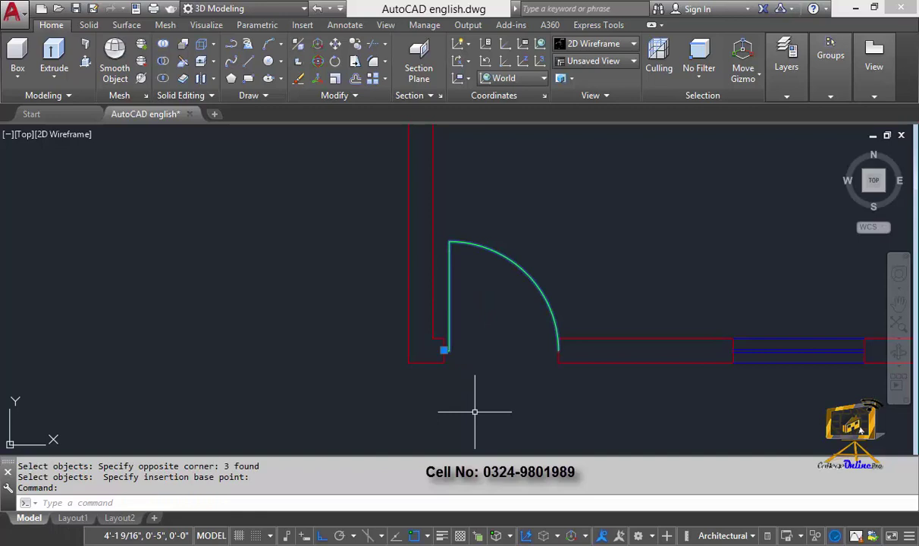
pyautogui.press('Escape')
pyautogui.scroll(-4, 482, 318)
pyautogui.moveTo(477, 334); pyautogui.dragTo(490, 301, button='middle')
pyautogui.scroll(2, 495, 307)
pyautogui.scroll(-1, 476, 293)
pyautogui.scroll(3, 487, 312)
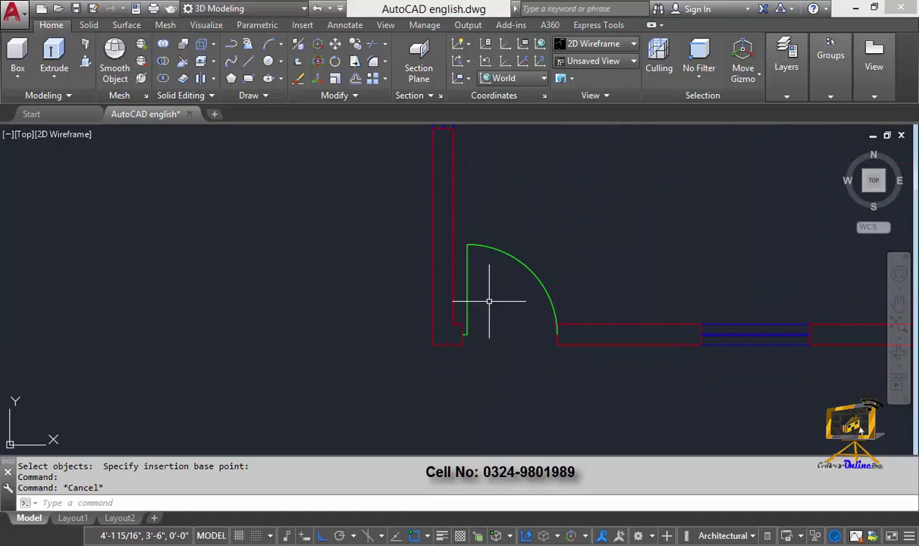
pyautogui.scroll(-4, 455, 341)
pyautogui.scroll(2, 415, 281)
pyautogui.scroll(1, 441, 226)
pyautogui.scroll(-2, 429, 239)
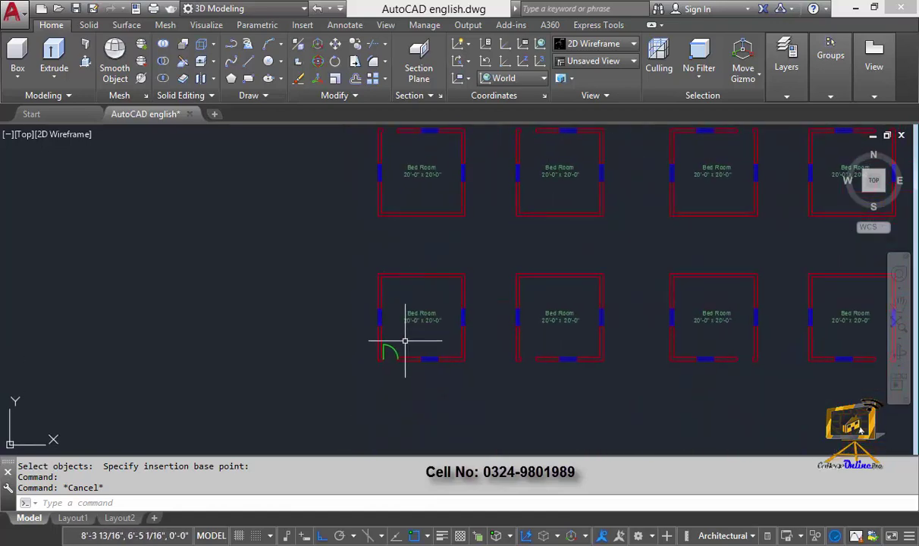
pyautogui.scroll(2, 369, 382)
pyautogui.scroll(1, 363, 356)
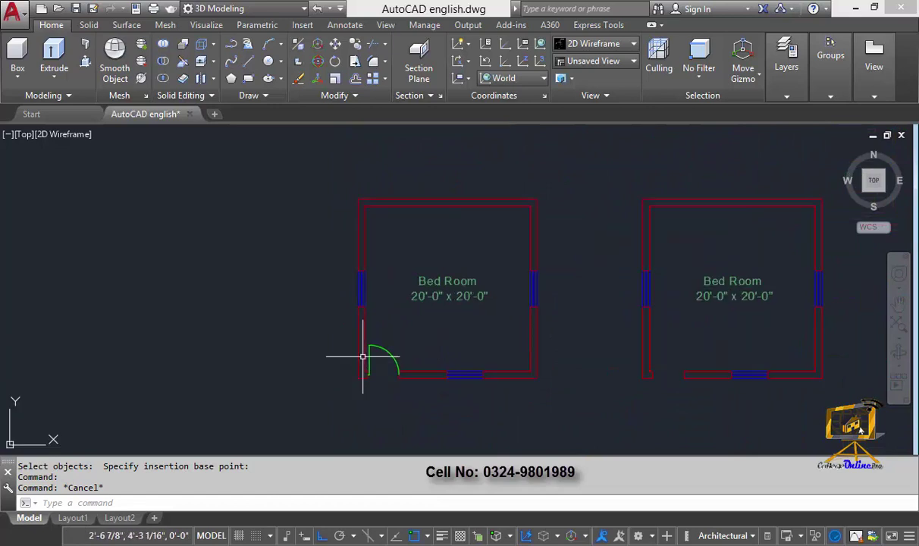
pyautogui.moveTo(363, 356); pyautogui.dragTo(484, 348, button='middle')
pyautogui.scroll(1, 480, 354)
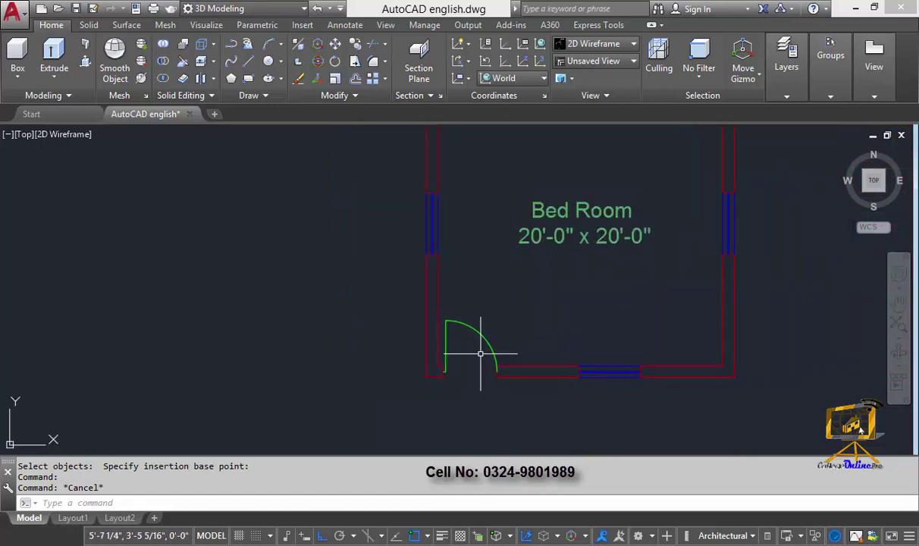